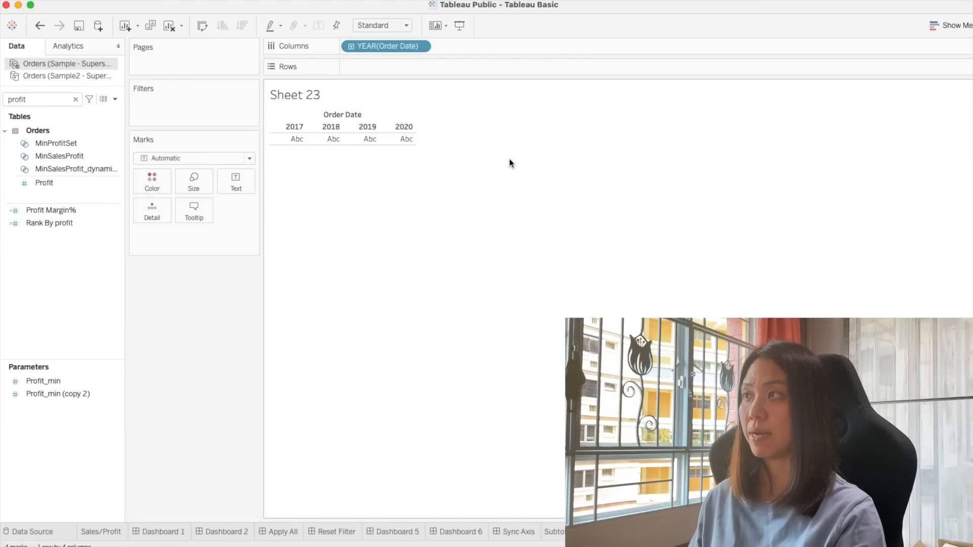
Show Profit as text for each order year and apply the Percent Difference quick table calculation to it
drag(58, 184, 235, 184)
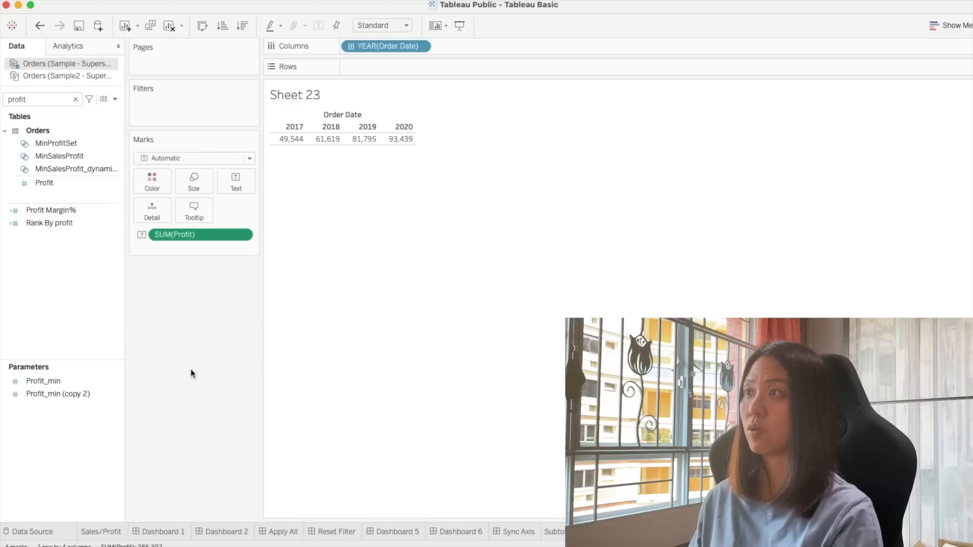
right_click(197, 235)
mouse_move(275, 405)
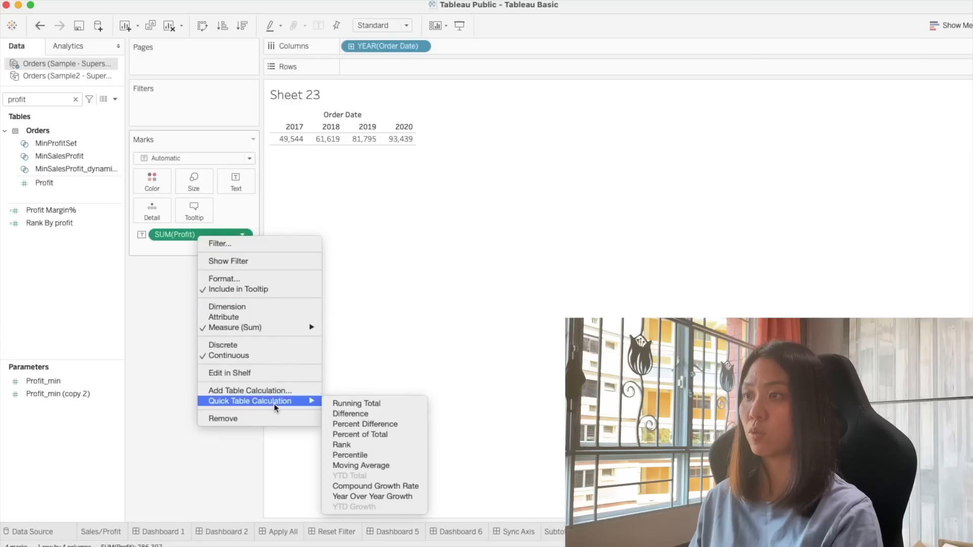
click(362, 425)
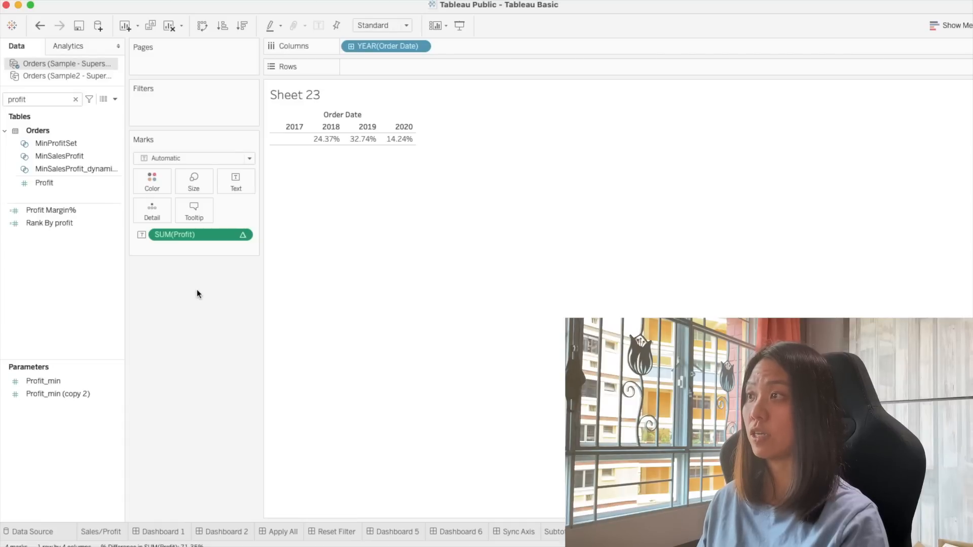
Open the Profit Margin% calculated field and examine the SUM, Profit and Sales parts of its formula
right_click(57, 211)
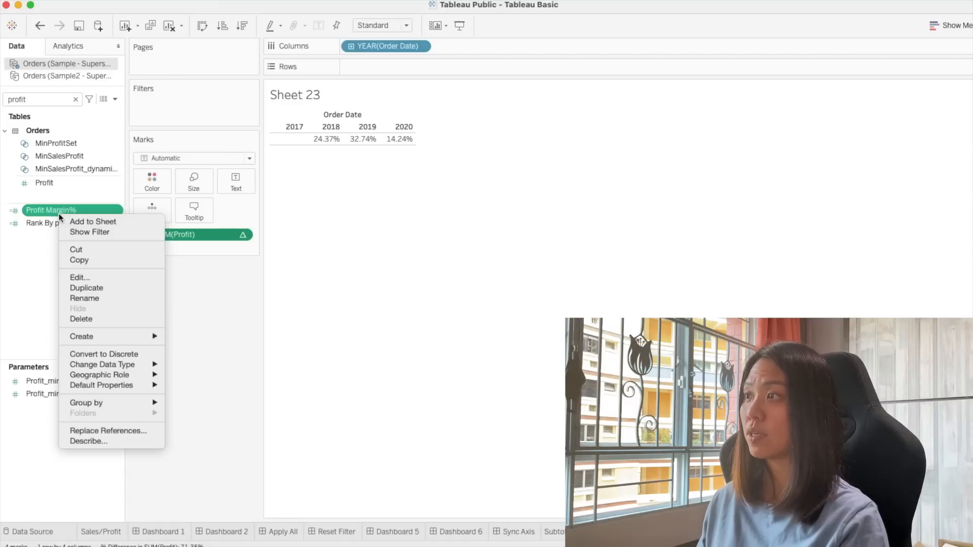
click(109, 278)
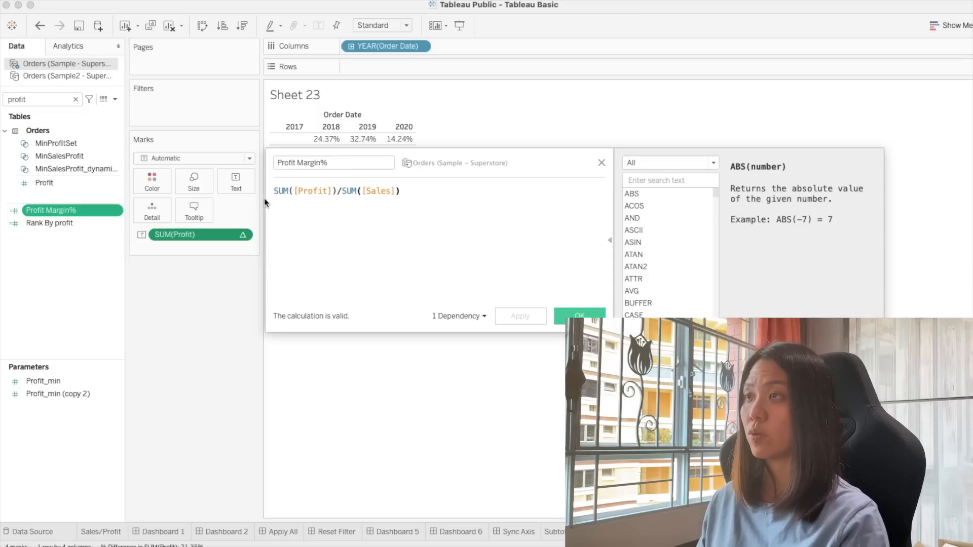
double_click(303, 194)
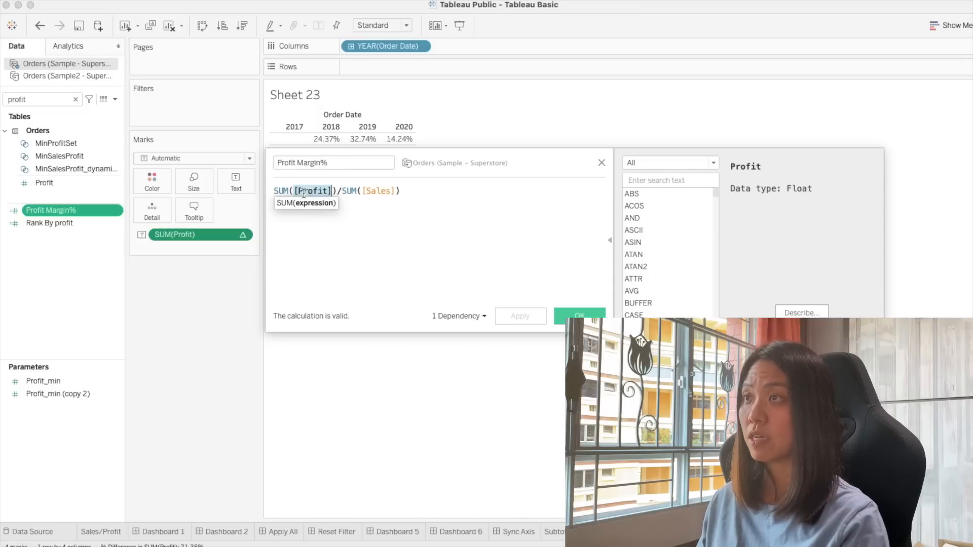
double_click(379, 192)
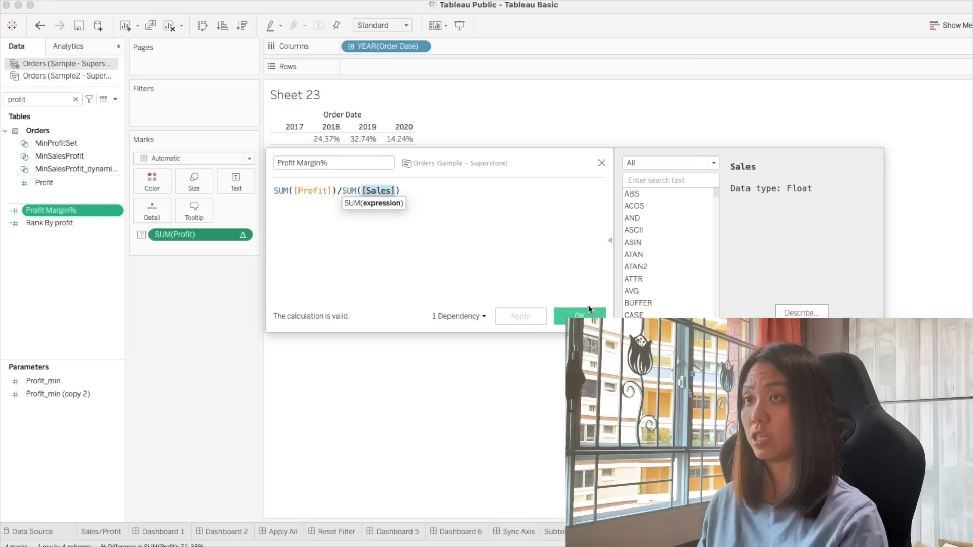
click(406, 256)
double_click(286, 190)
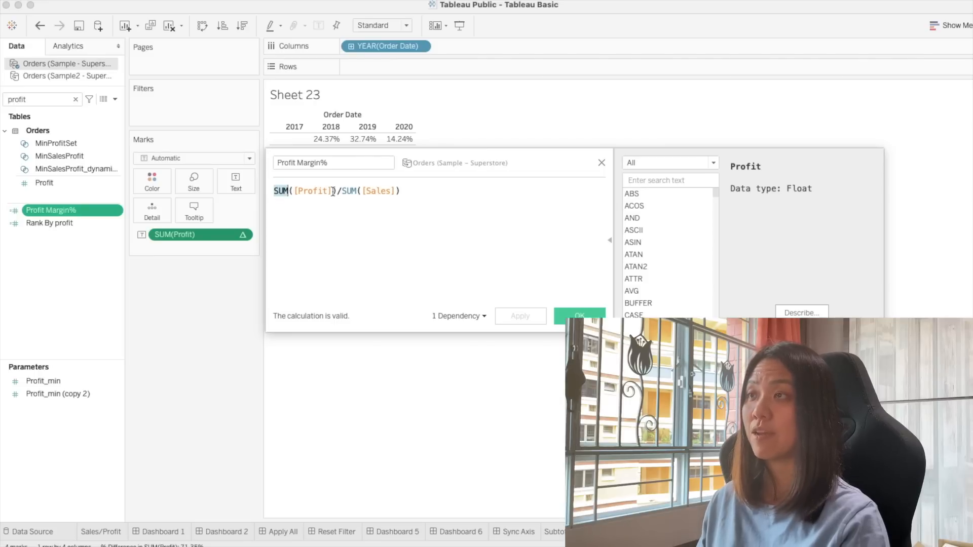
double_click(313, 191)
double_click(376, 191)
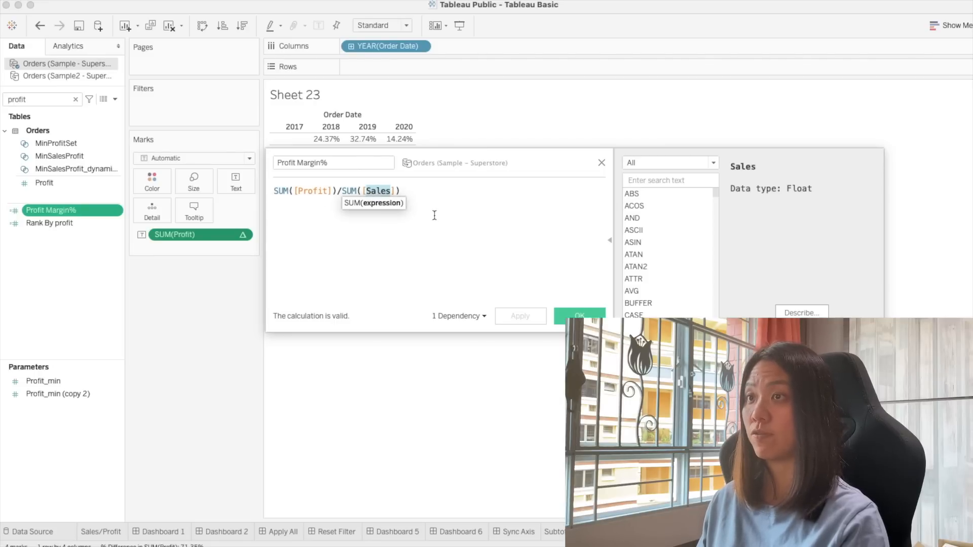
click(580, 315)
Add Profit Margin% as a second text value alongside the profit percent difference
drag(55, 209, 227, 183)
mouse_move(287, 145)
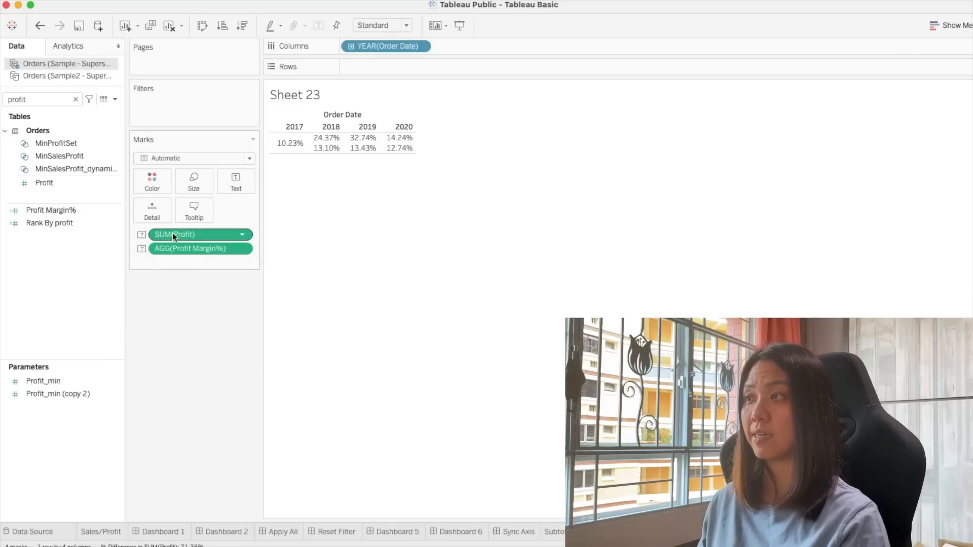
mouse_move(326, 146)
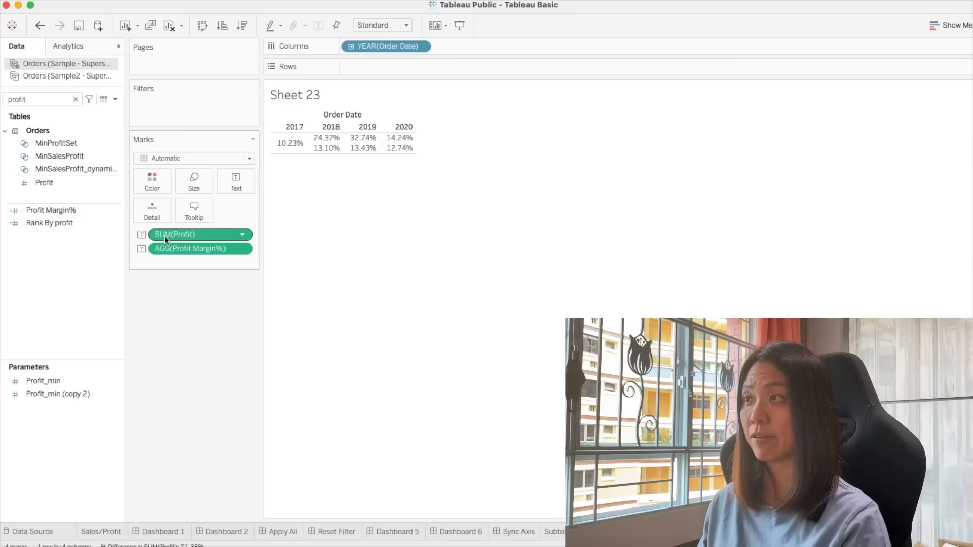
mouse_move(160, 236)
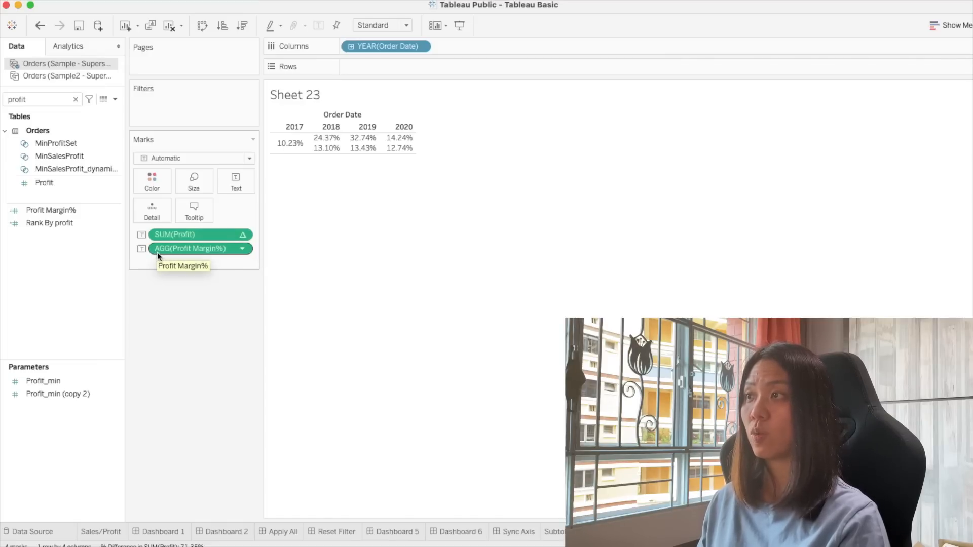
Review the SUM([Profit]) numerator in the Profit Margin% formula and close the calculation
double_click(160, 252)
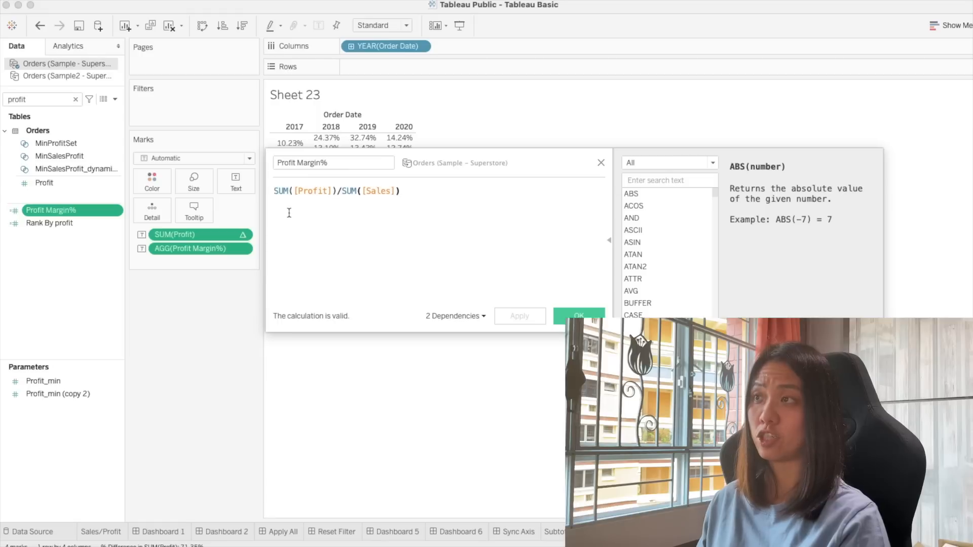
drag(276, 191, 329, 190)
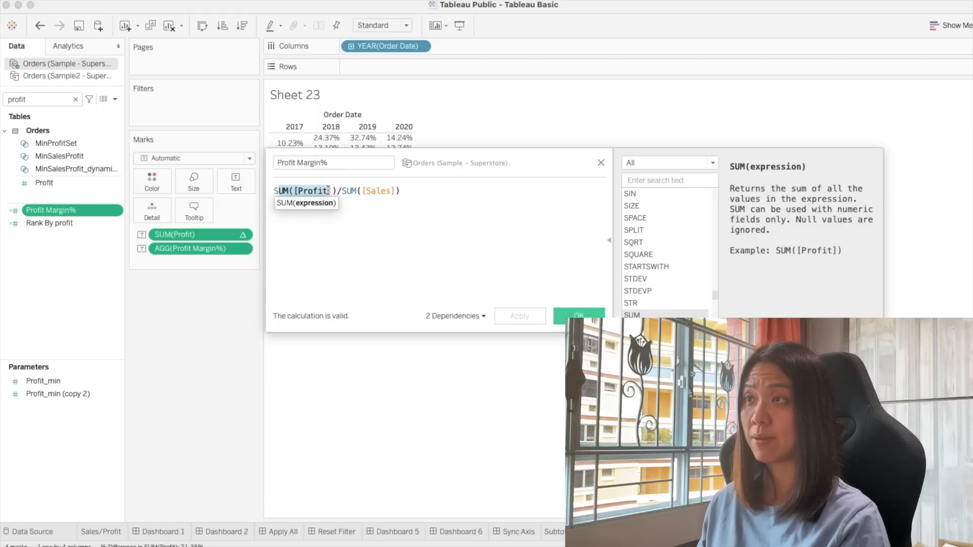
click(342, 209)
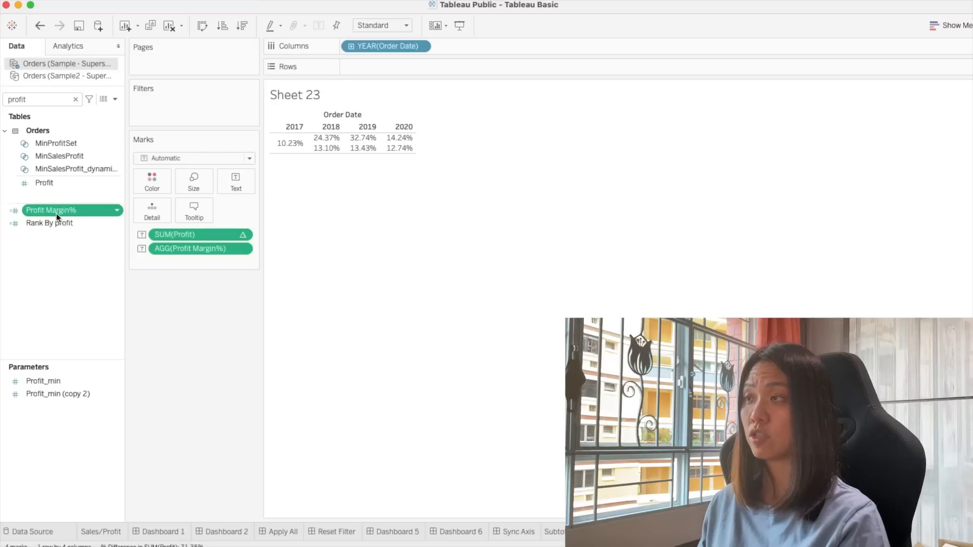
Duplicate the Profit Margin% field and change the copy's formula to the unaggregated [Profit]/[Sales]
right_click(57, 214)
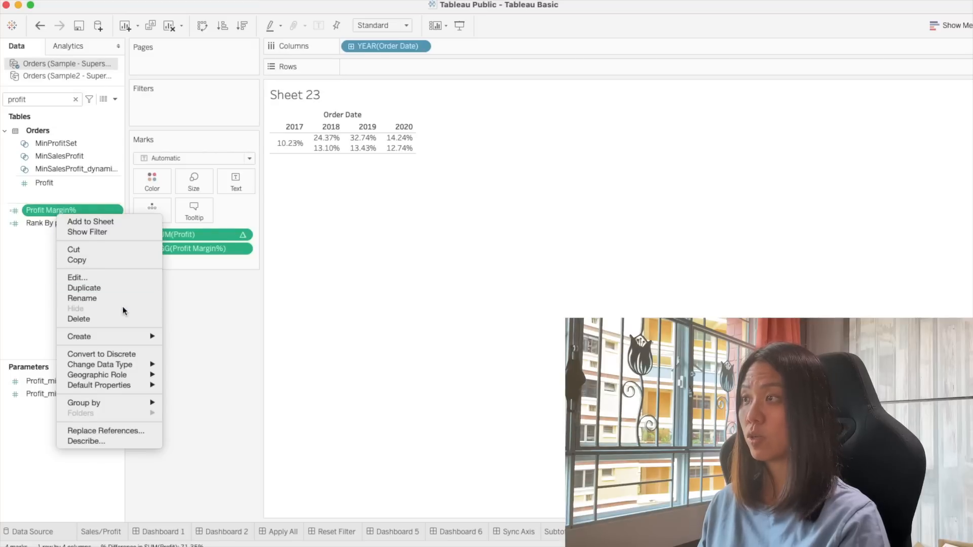
click(119, 290)
right_click(72, 227)
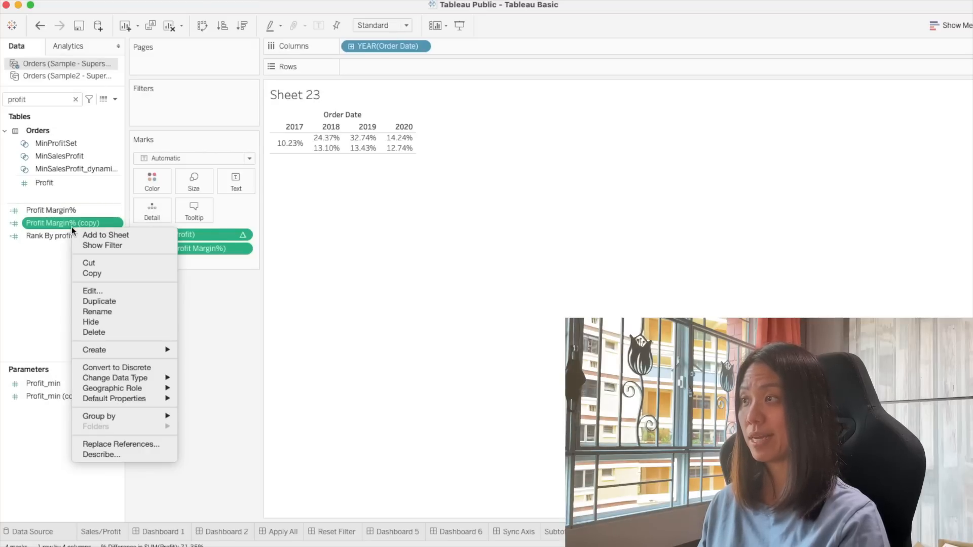
click(120, 290)
drag(294, 191, 269, 193)
key(BackSpace)
click(317, 193)
key(BackSpace)
double_click(332, 193)
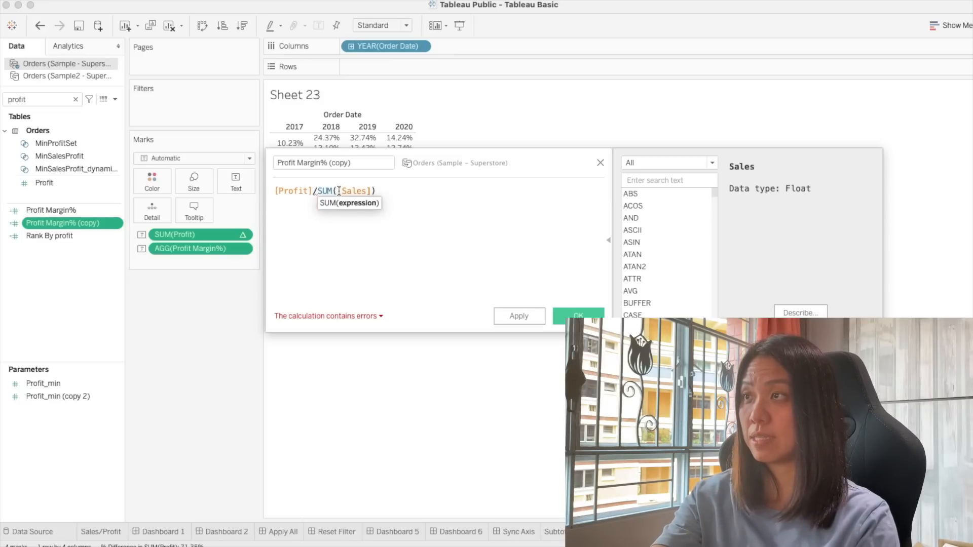
key(BackSpace)
click(380, 194)
key(BackSpace)
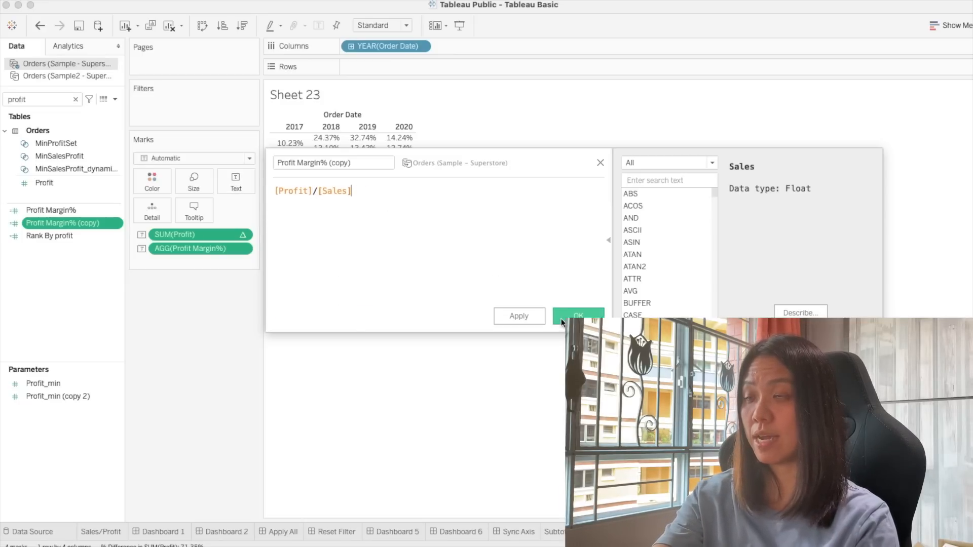
click(578, 315)
Add Profit Margin% (copy) to the table as text and format its numbers as Percentage
drag(71, 195, 237, 178)
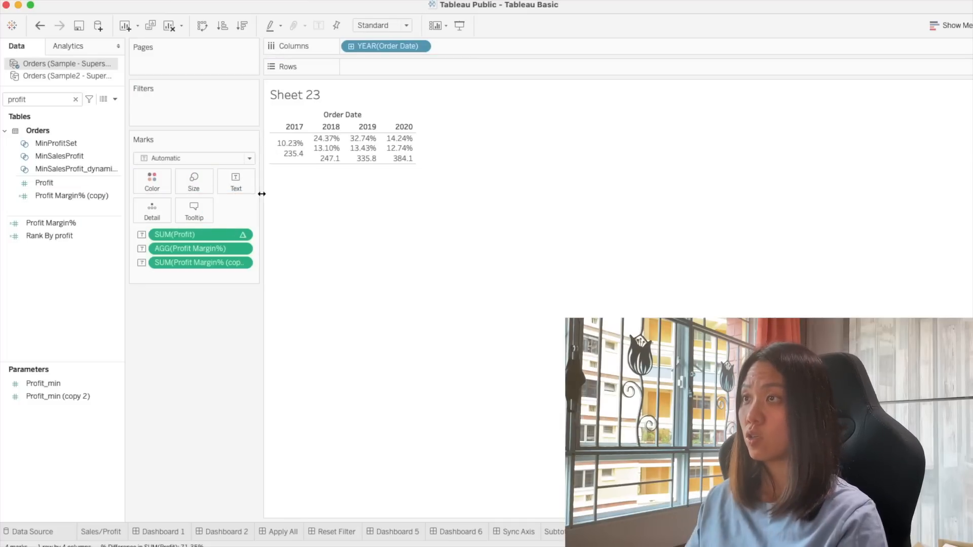
mouse_move(331, 163)
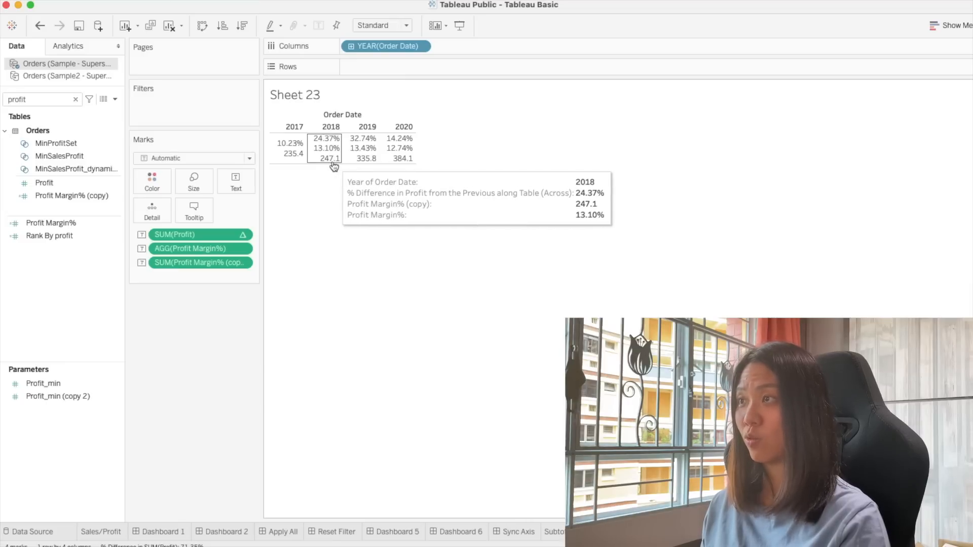
right_click(234, 264)
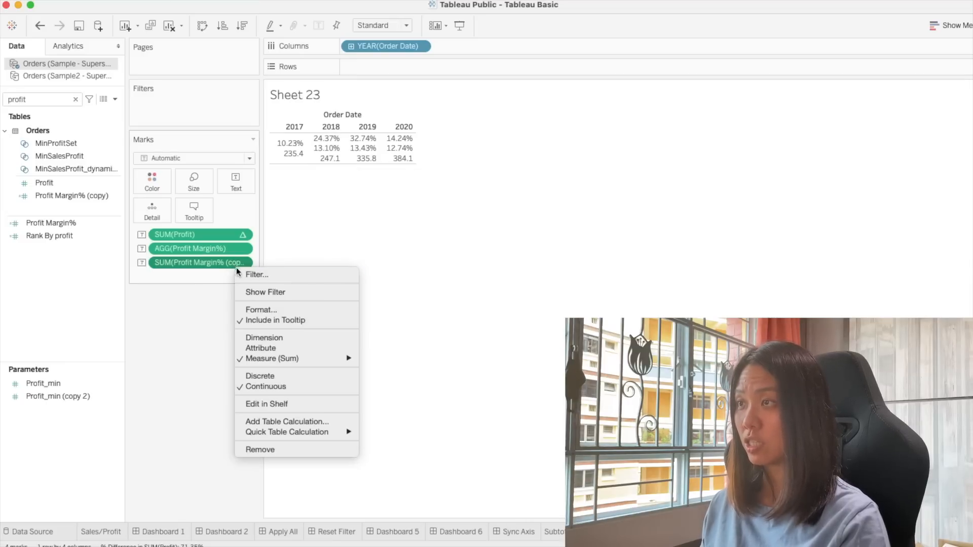
click(263, 310)
click(79, 162)
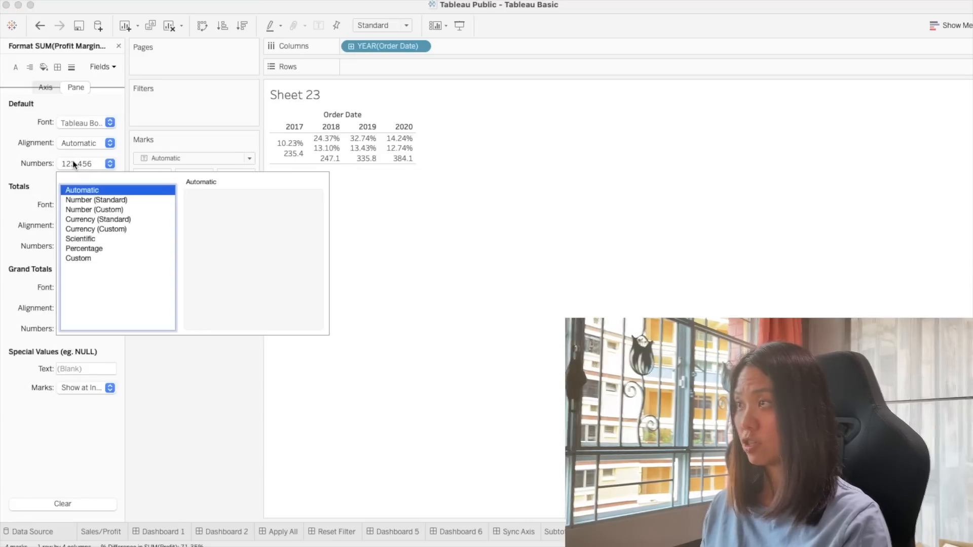
click(86, 248)
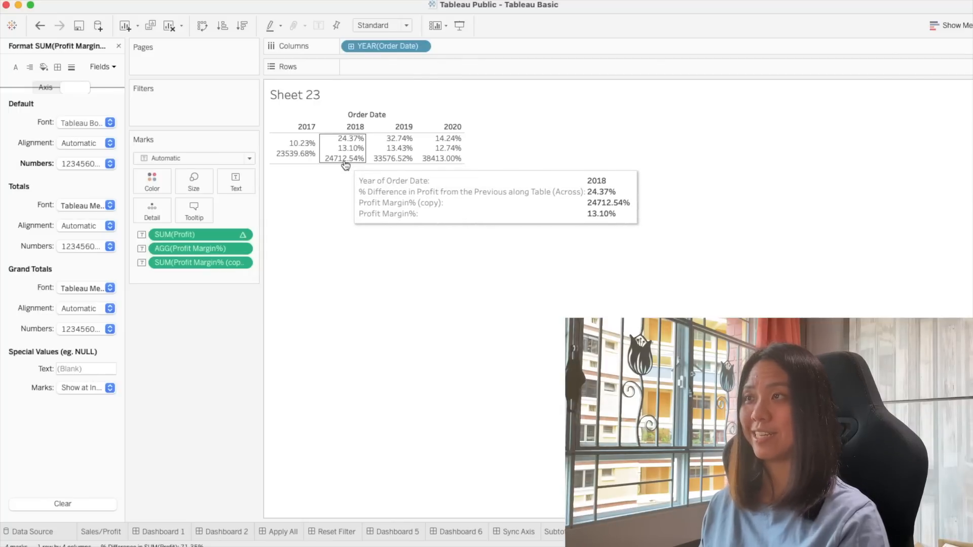
click(119, 46)
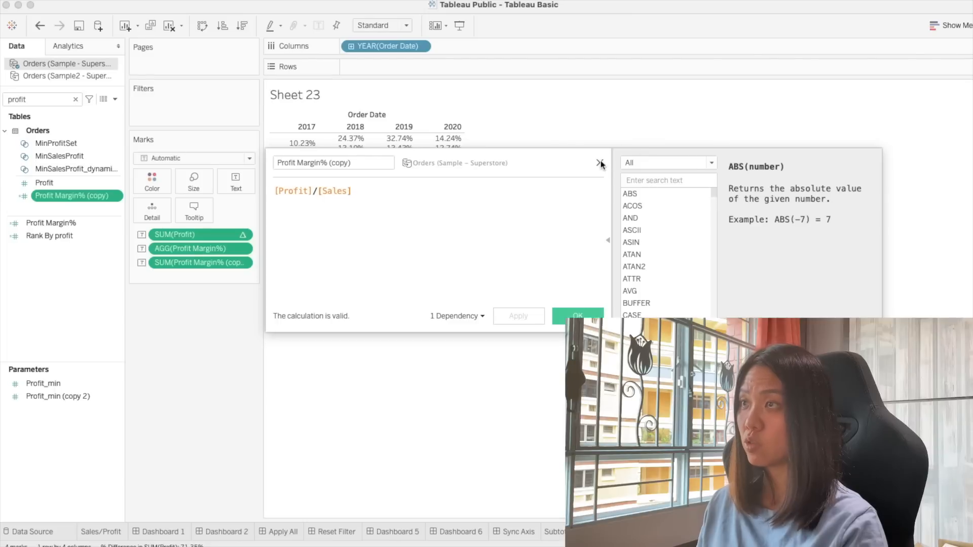
Close the Profit Margin% (copy) formula and examine the aggregated Profit part of the original Profit Margin% formula for comparison
click(601, 161)
right_click(99, 224)
click(131, 289)
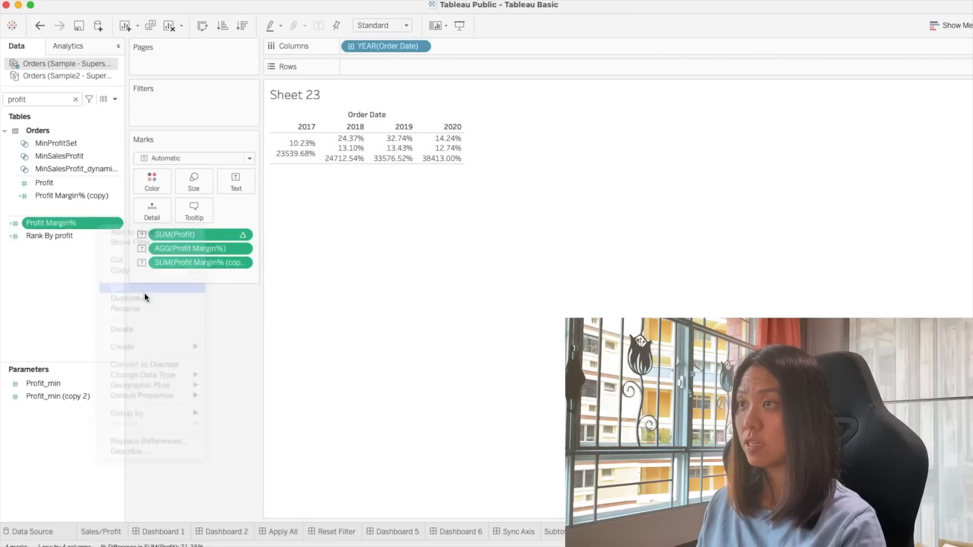
click(280, 192)
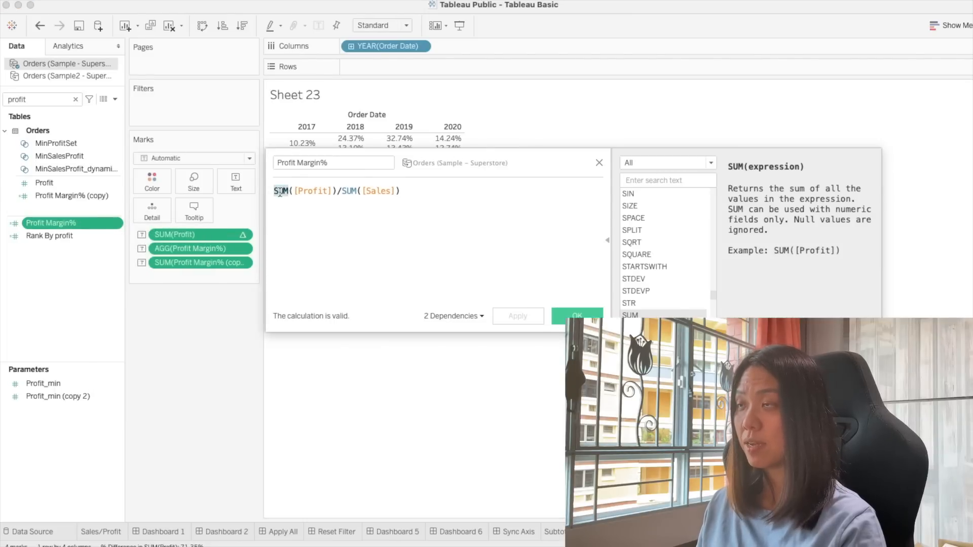
double_click(311, 191)
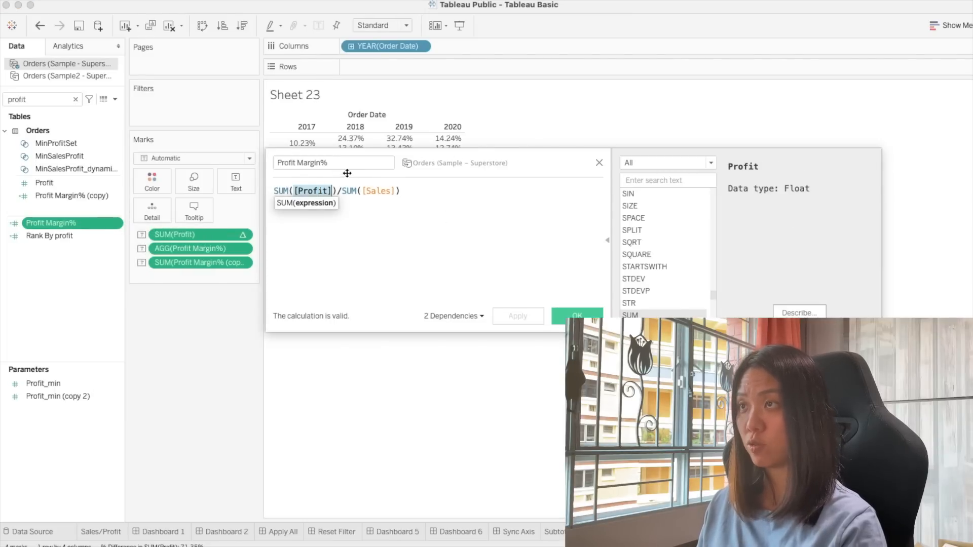